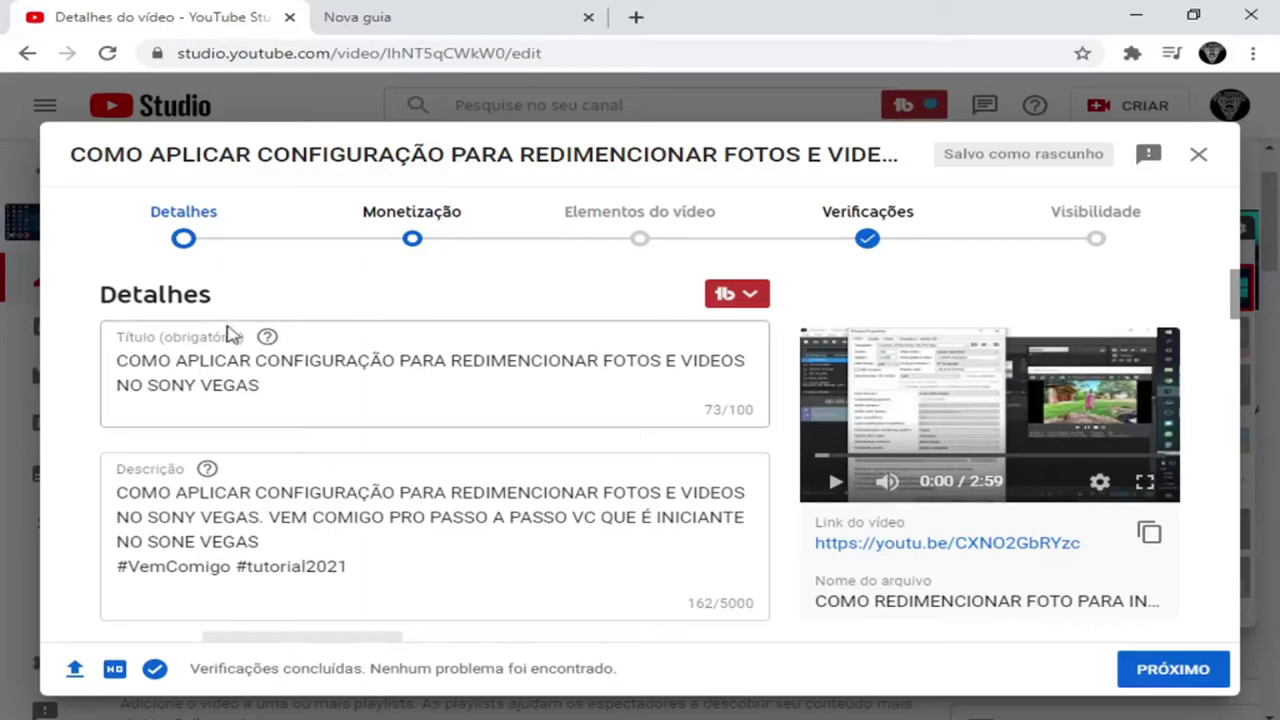
- Turn on monetization (Ativar) for the draft video and keep the default ad types
scroll(251, 500, "down", 4)
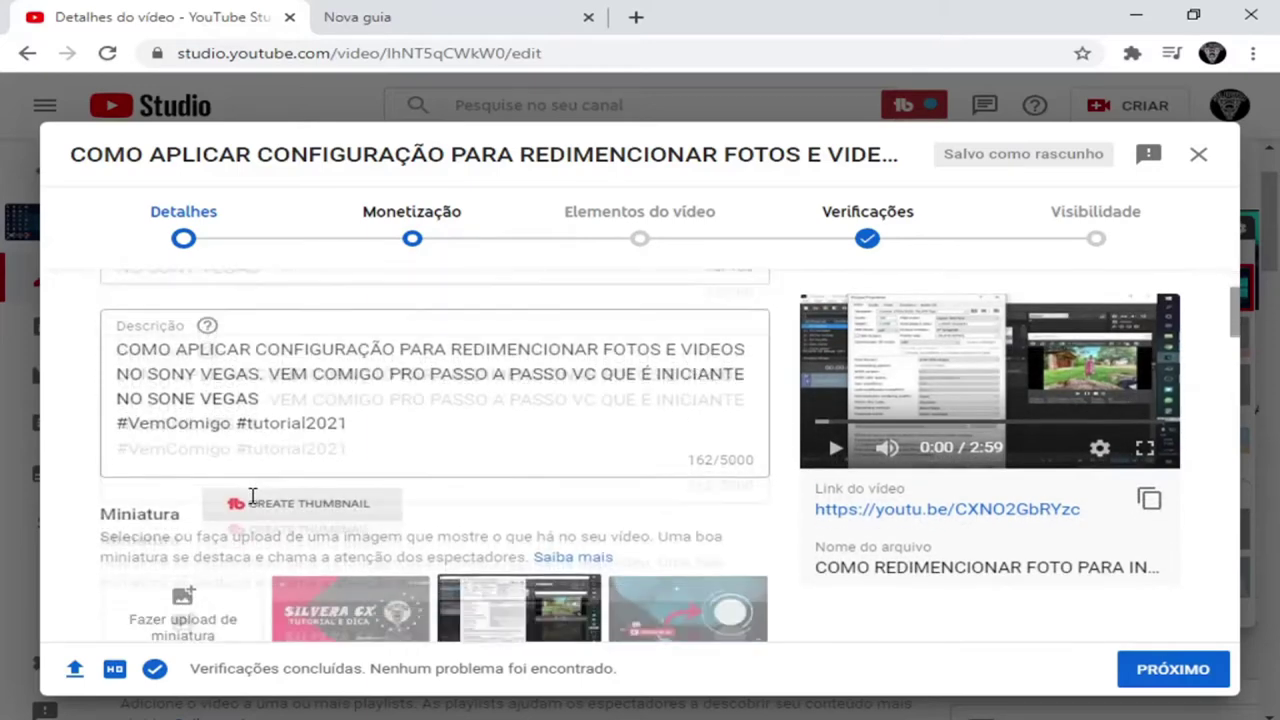
scroll(320, 528, "down", 2)
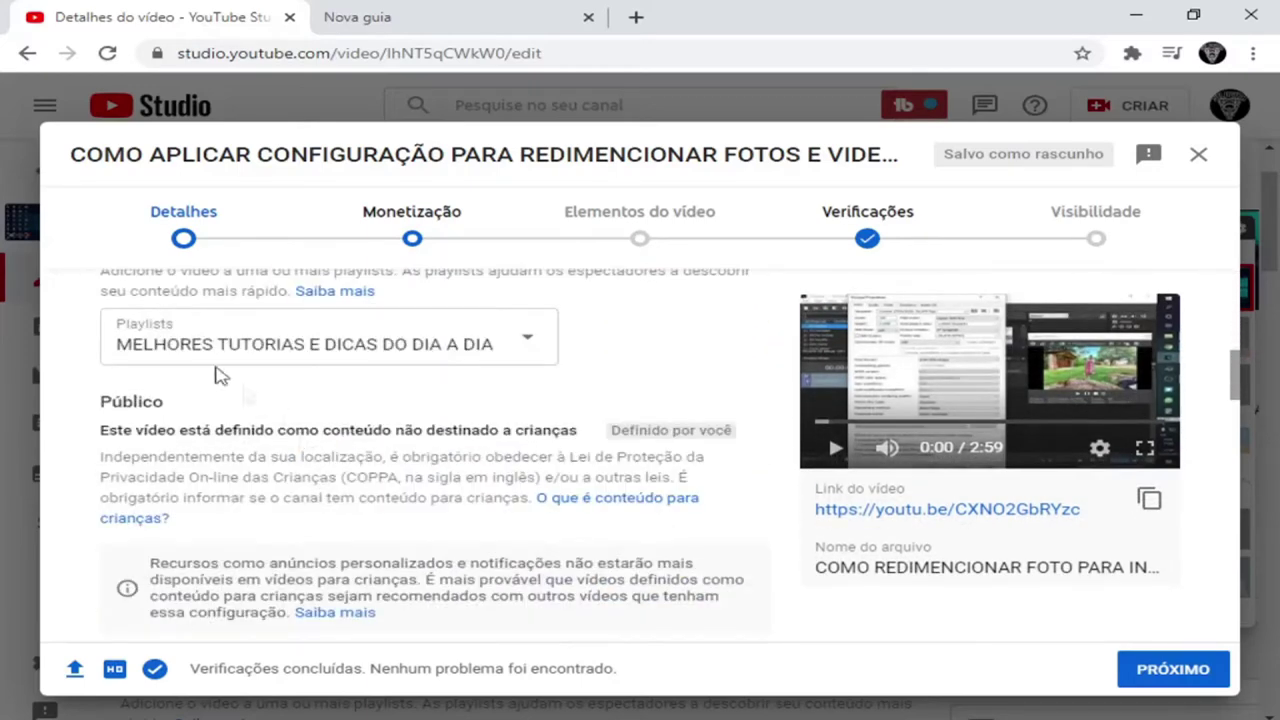
scroll(246, 394, "up", 6)
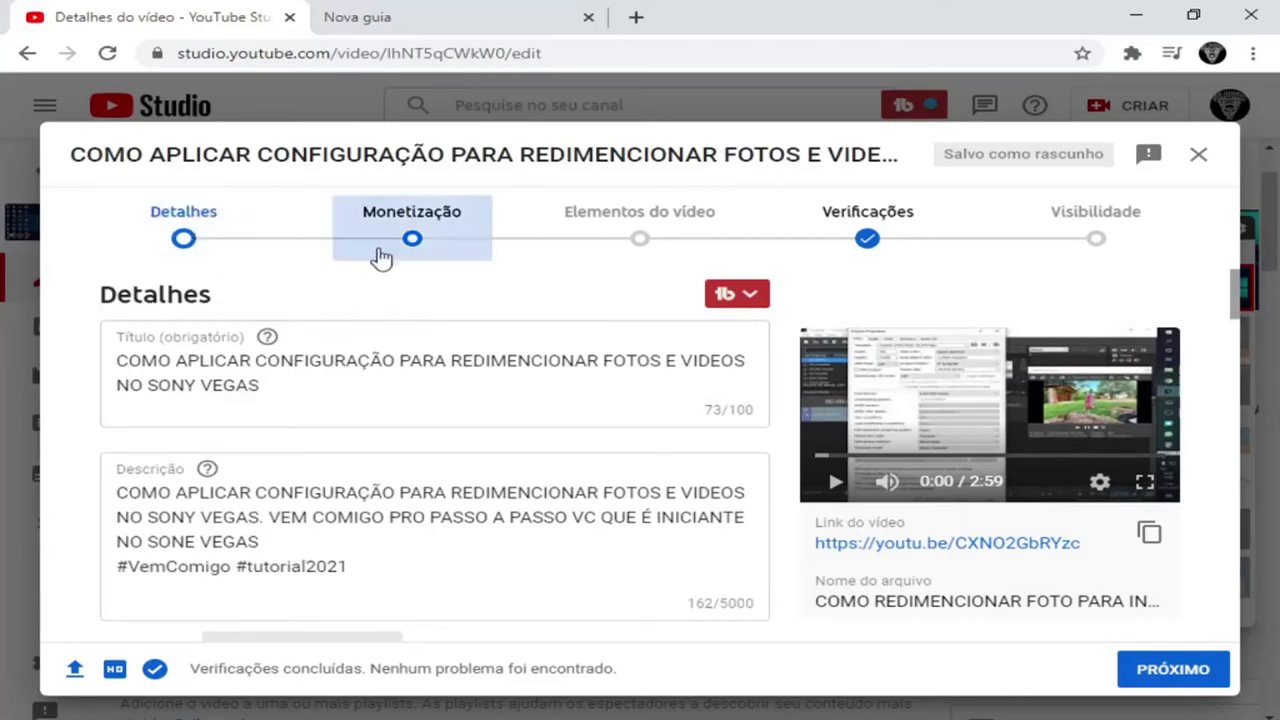
left_click(413, 231)
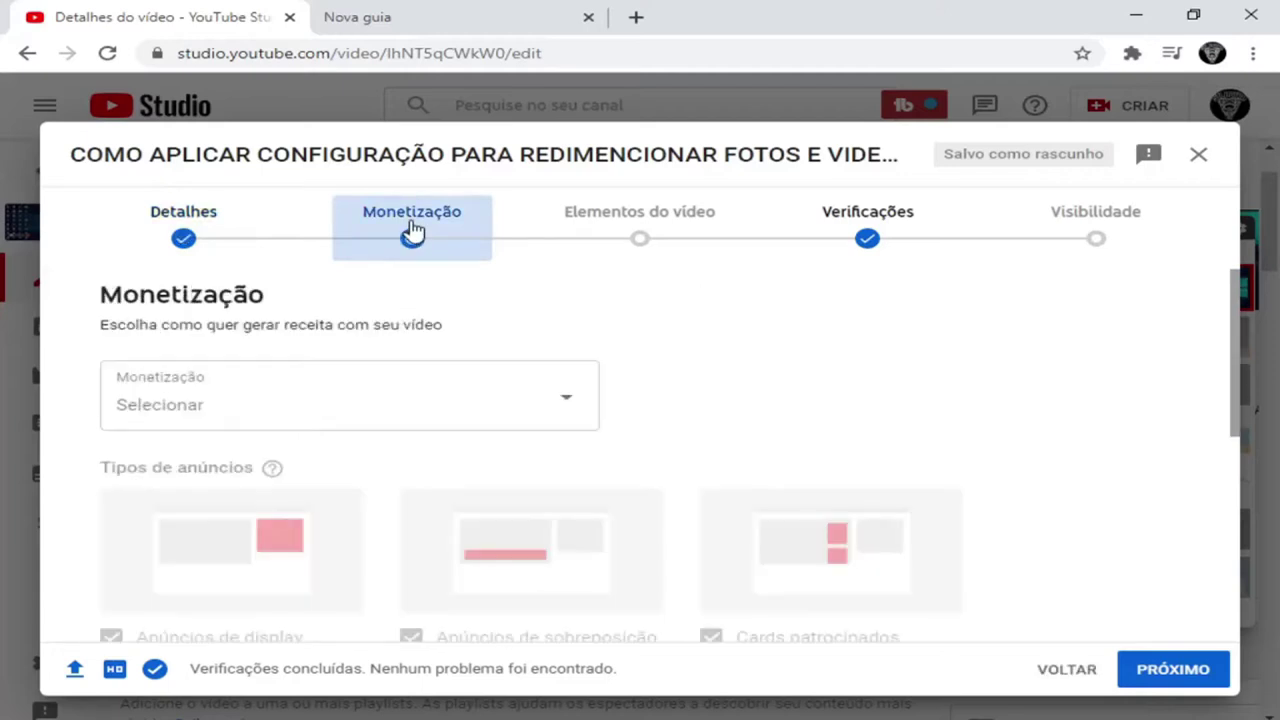
left_click(366, 410)
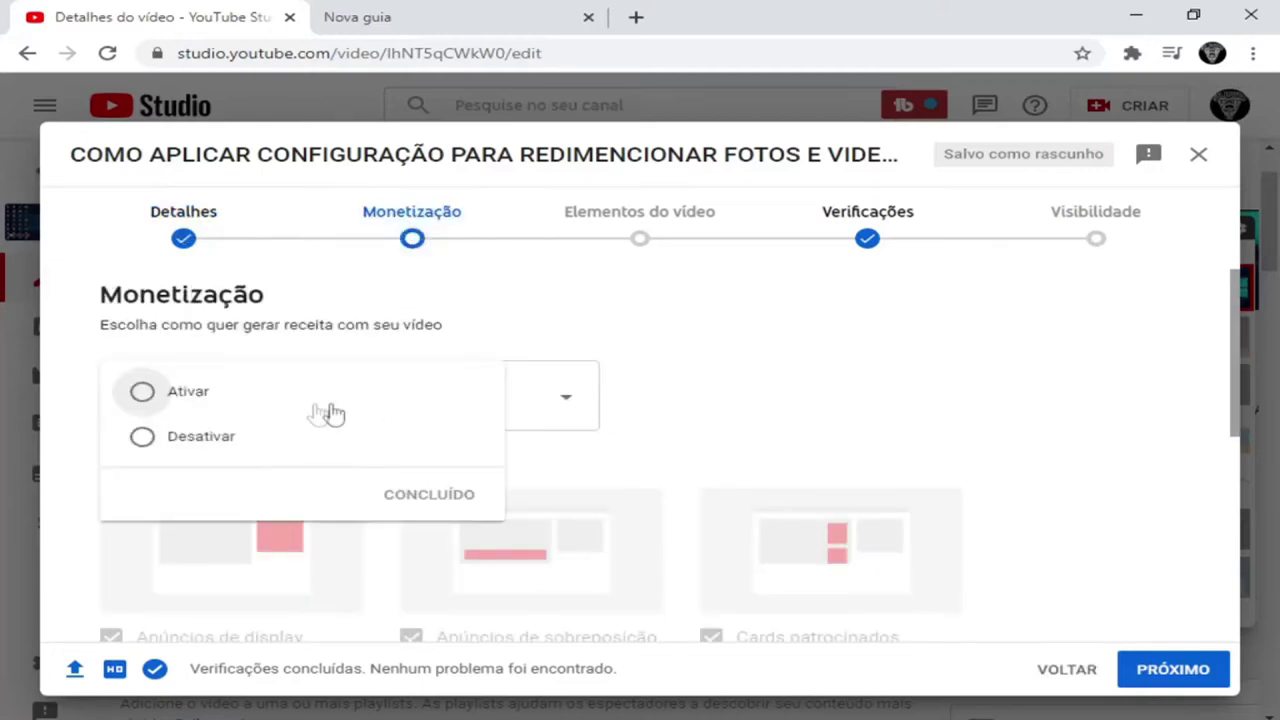
left_click(142, 393)
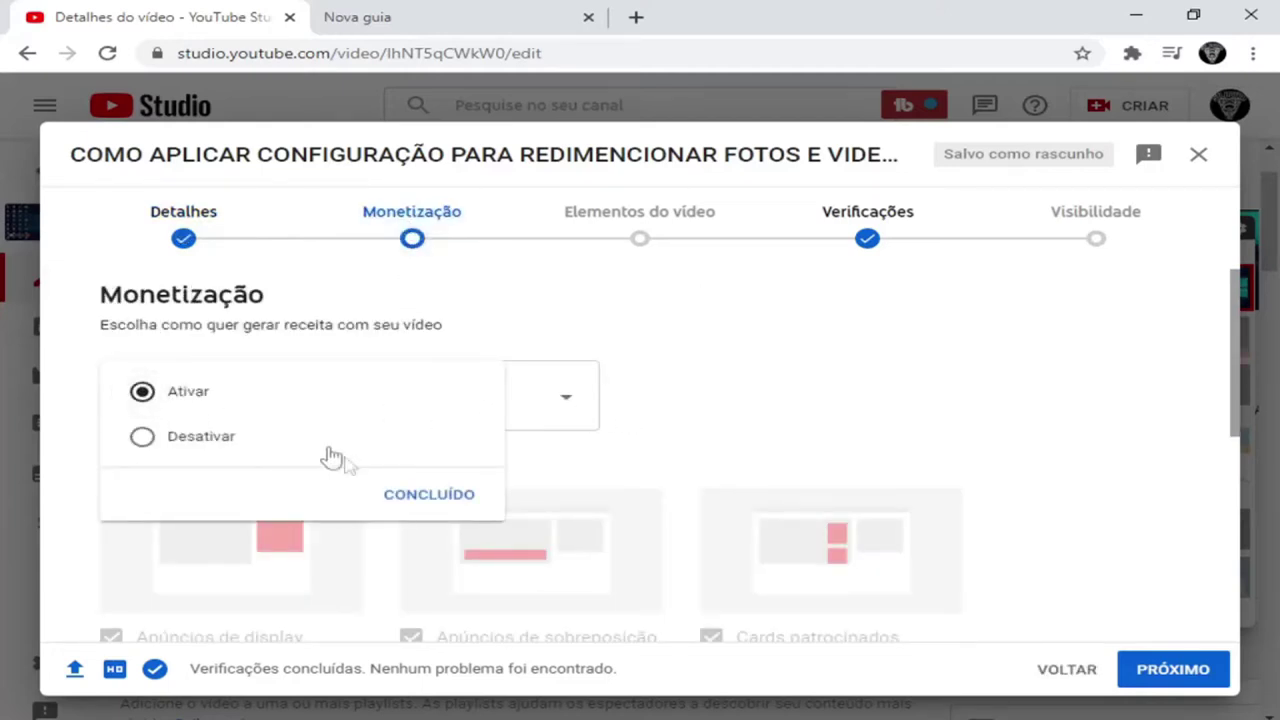
left_click(414, 505)
scroll(517, 449, "down", 5)
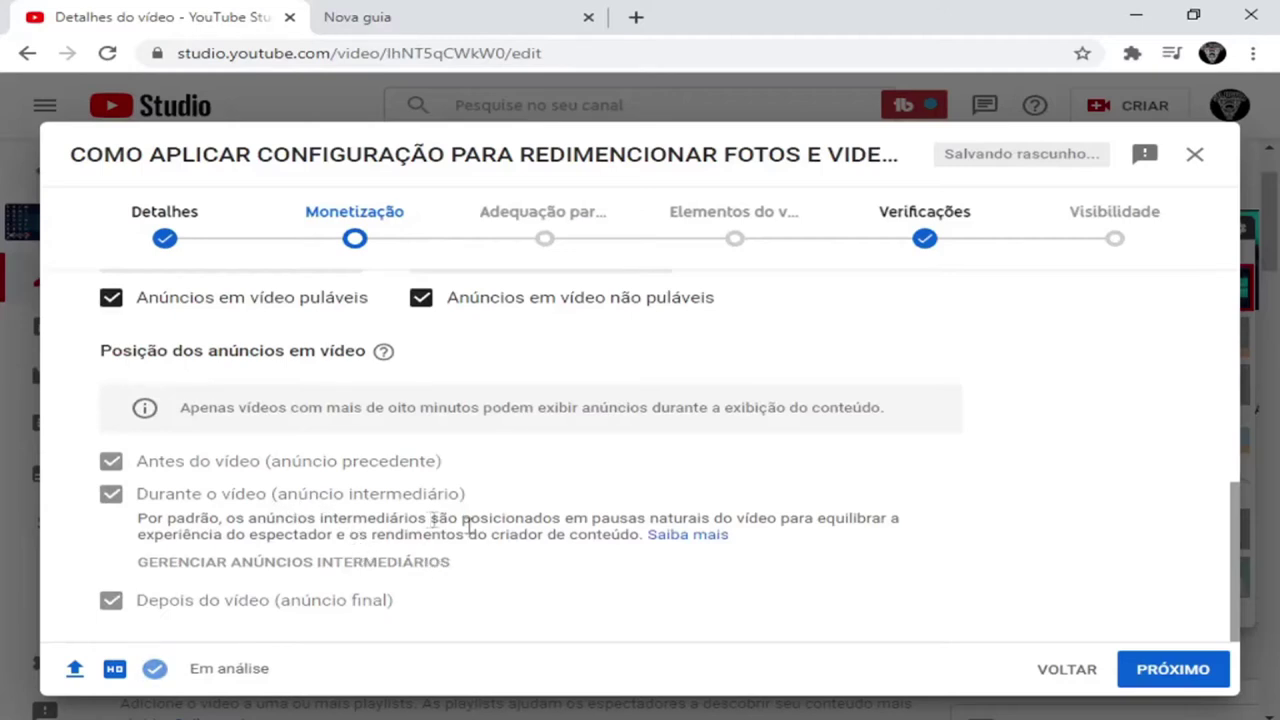
- In the ad suitability questionnaire, declare that none of the listed content applies (Nenhuma das opções)
left_click(1178, 677)
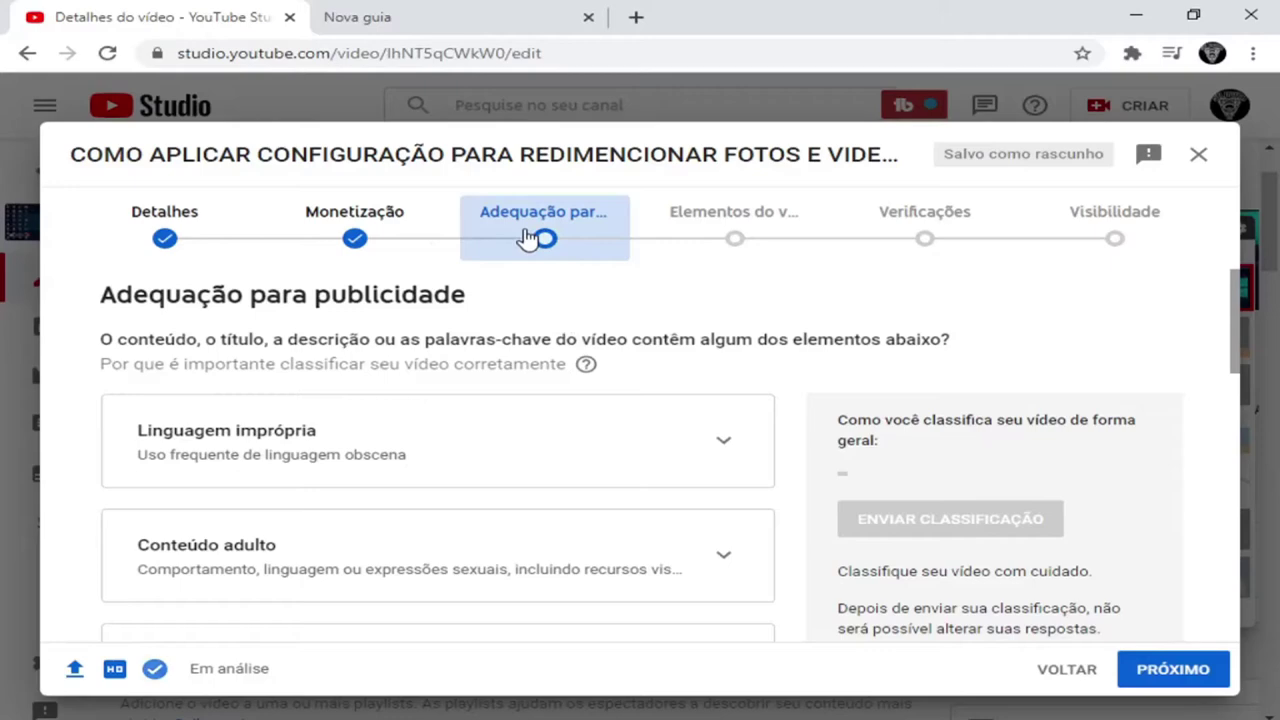
scroll(471, 294, "down", 8)
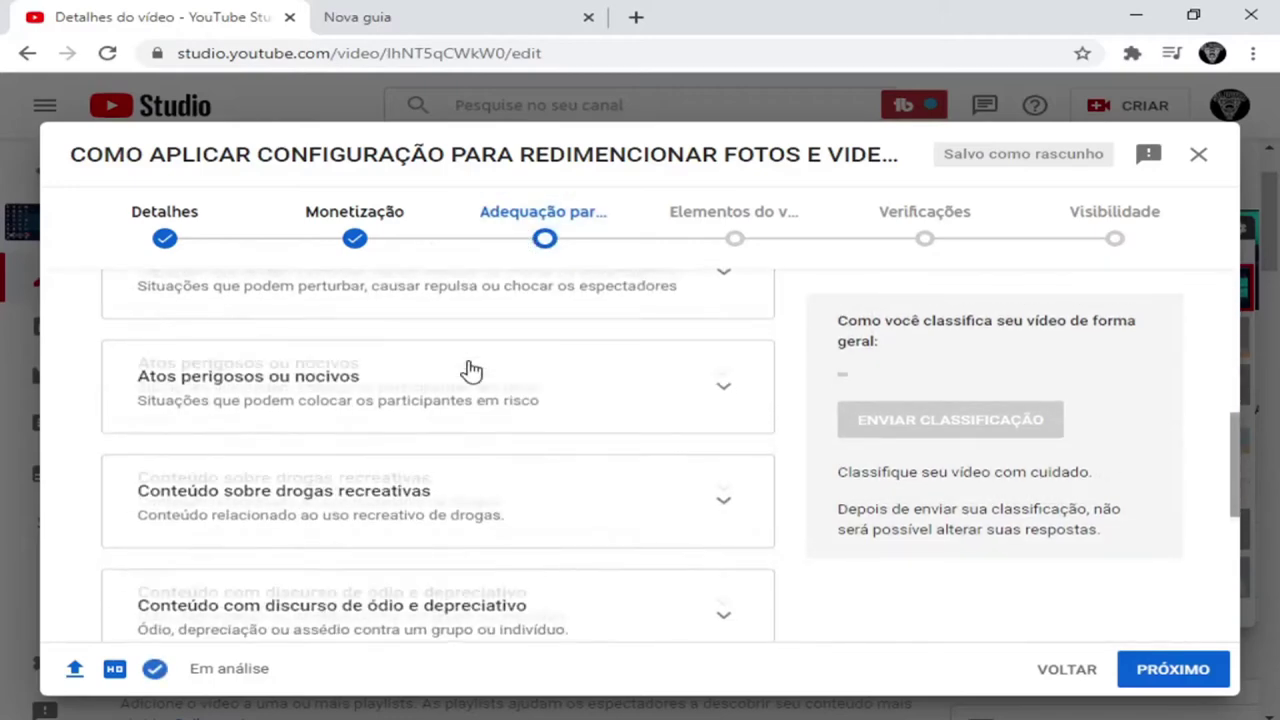
scroll(468, 372, "down", 2)
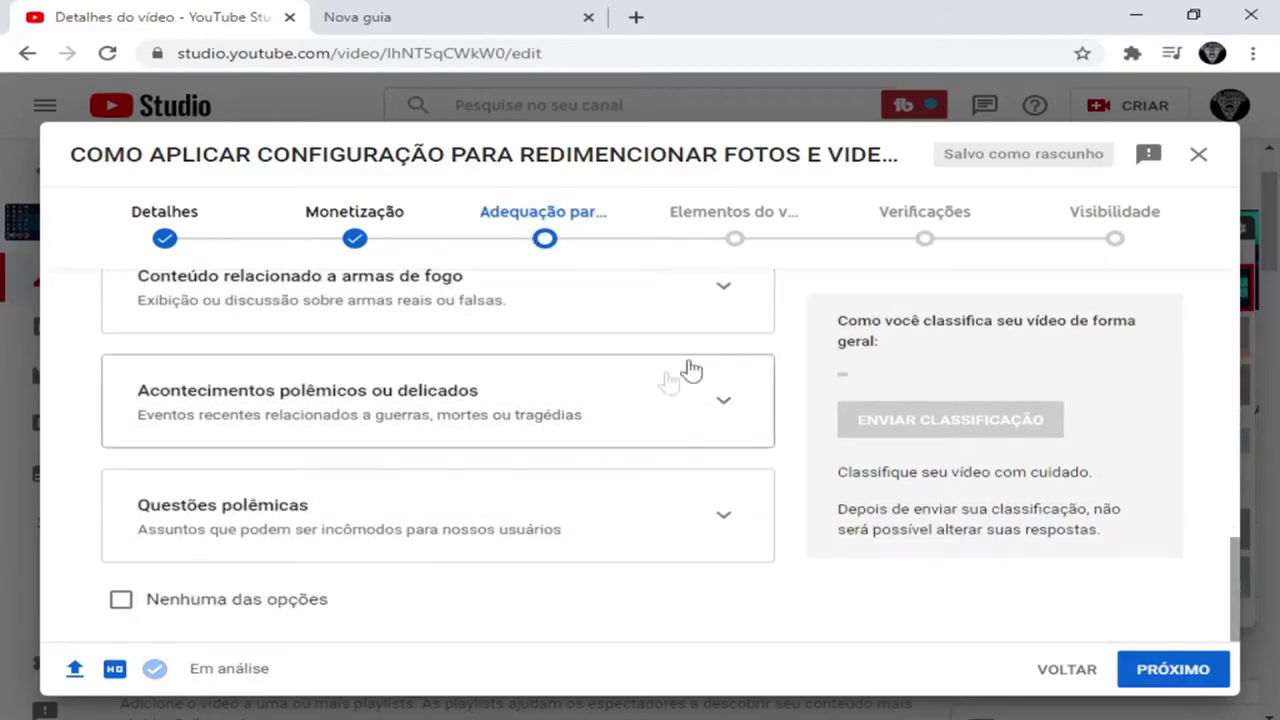
left_click(122, 603)
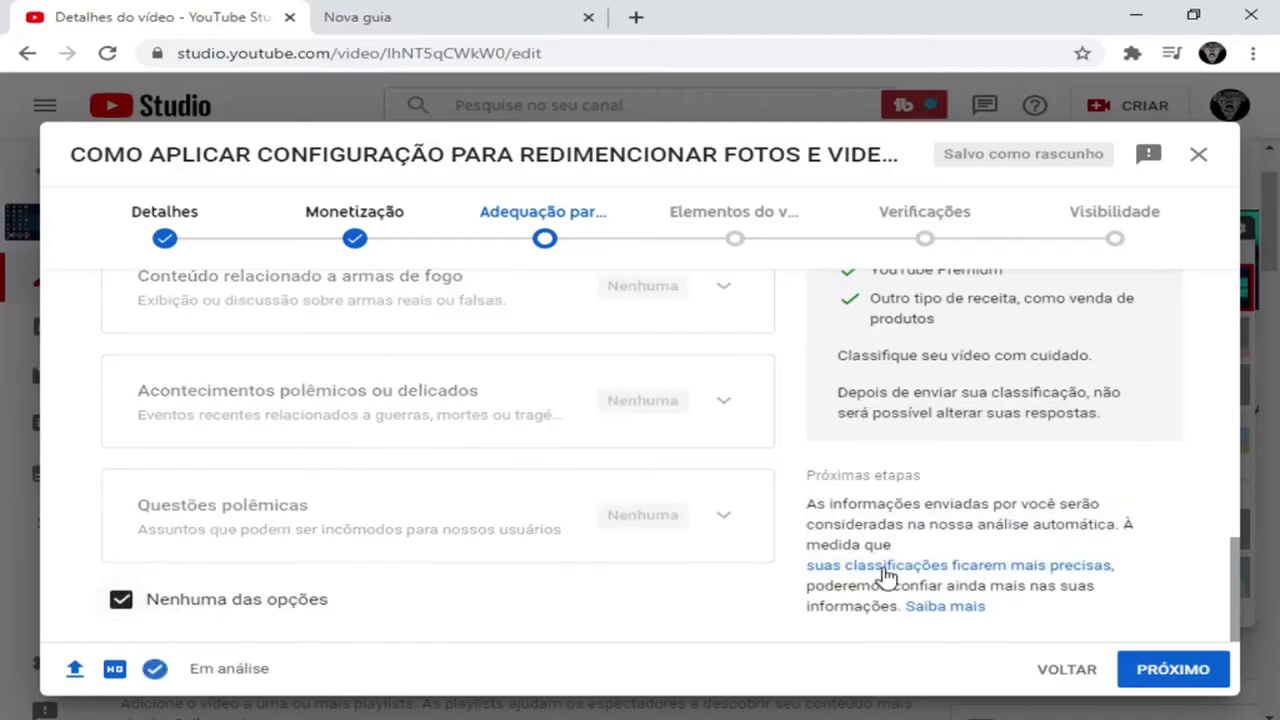
- Submit the video's ad suitability rating as Adequado para anúncios
scroll(671, 534, "up", 3)
scroll(843, 380, "down", 1)
scroll(843, 380, "down", 2)
left_click(1165, 684)
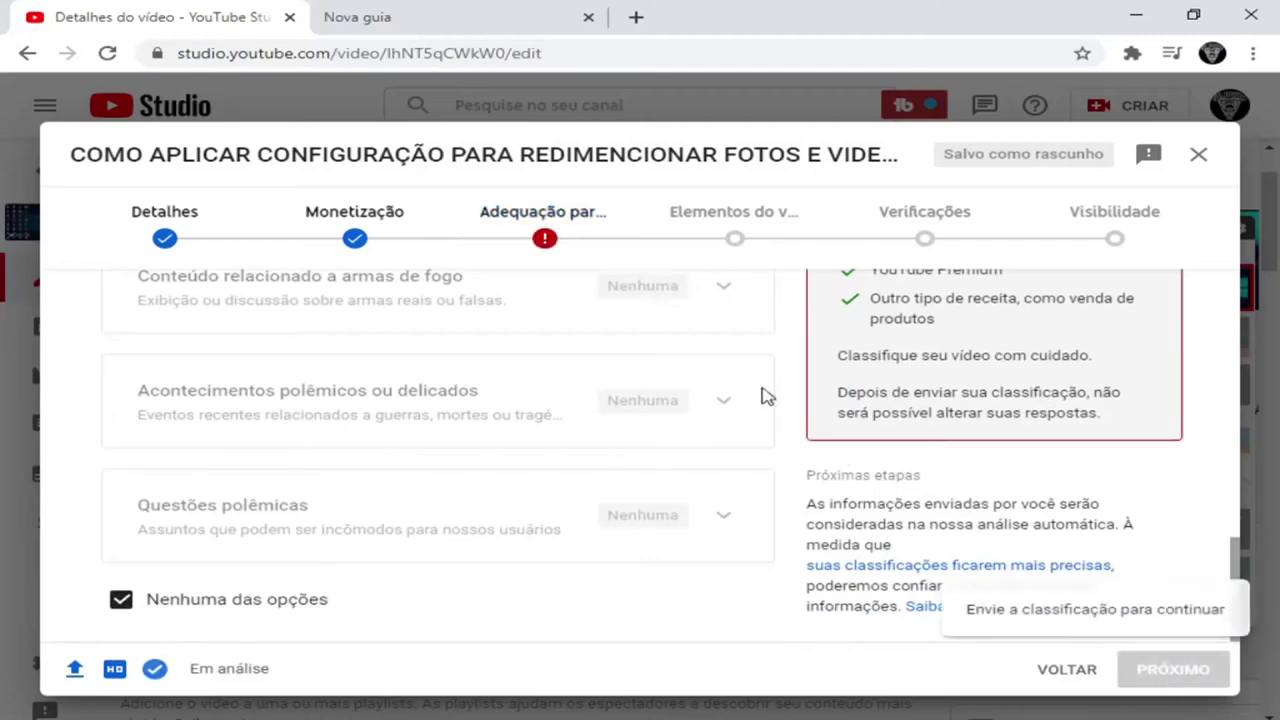
left_click(543, 238)
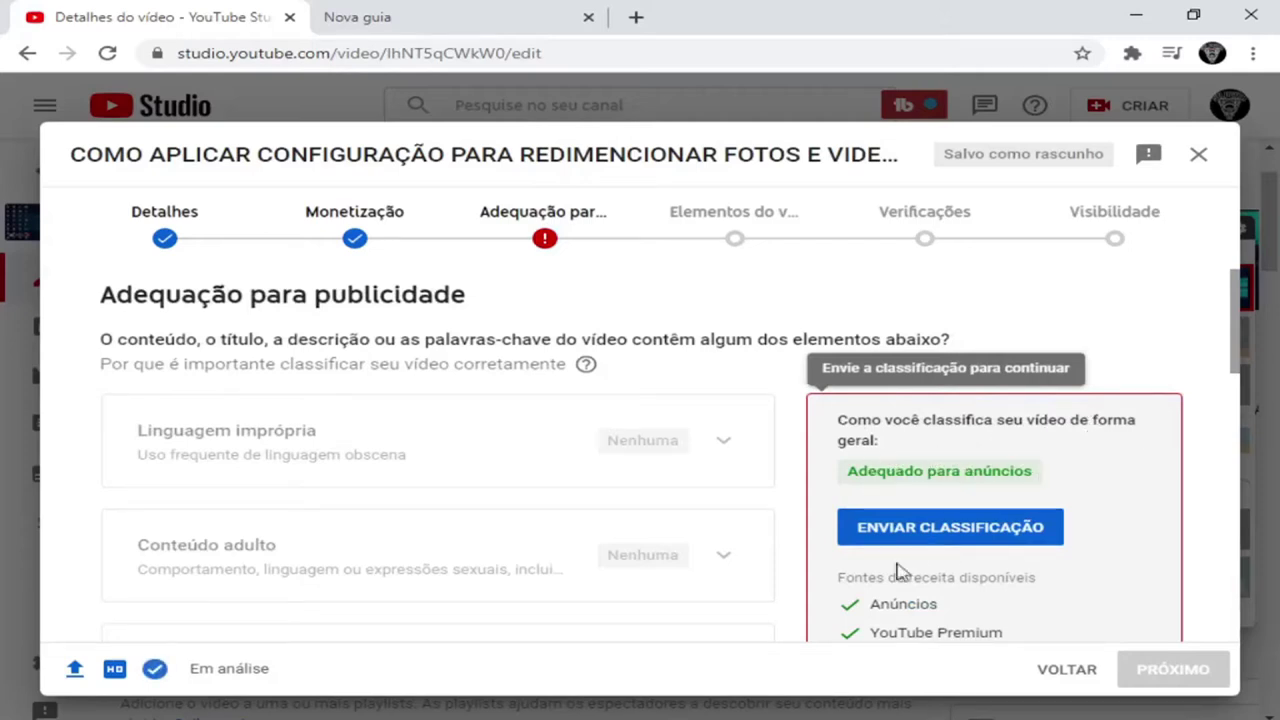
left_click(955, 530)
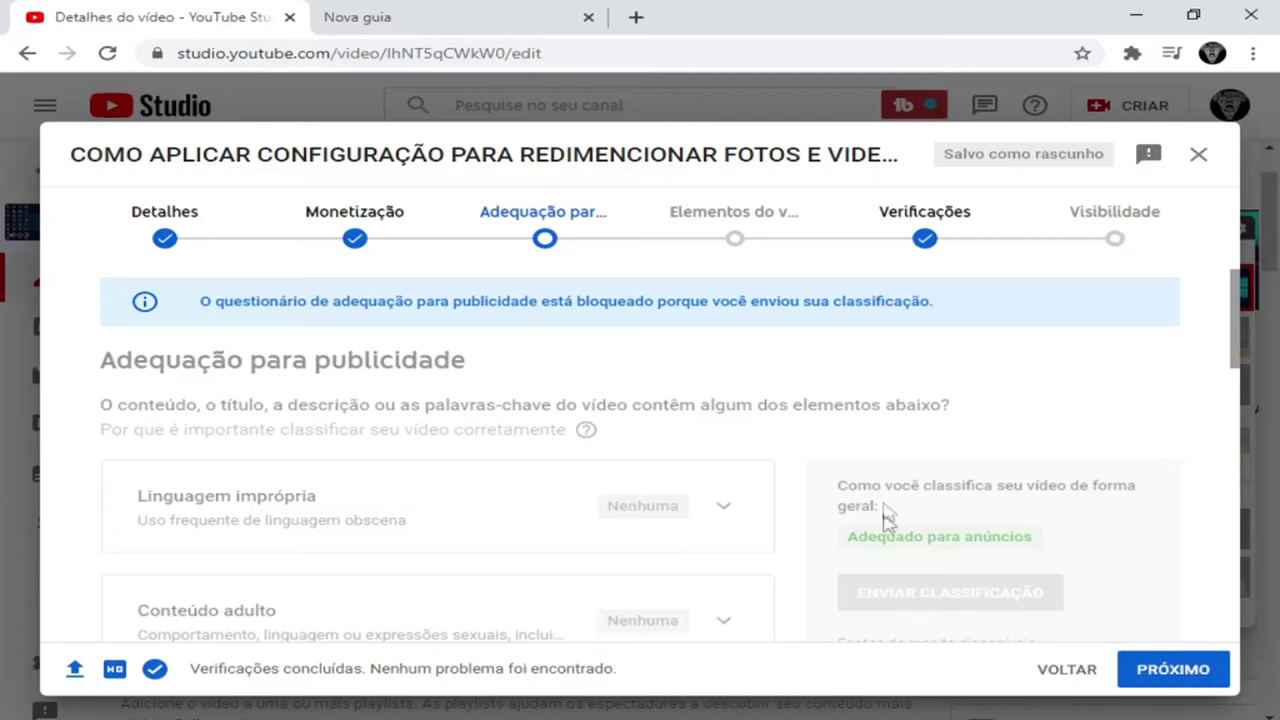
- Add an end screen with a video and a subscribe element, place the subscribe element over the white circle, and save it
left_click(1170, 675)
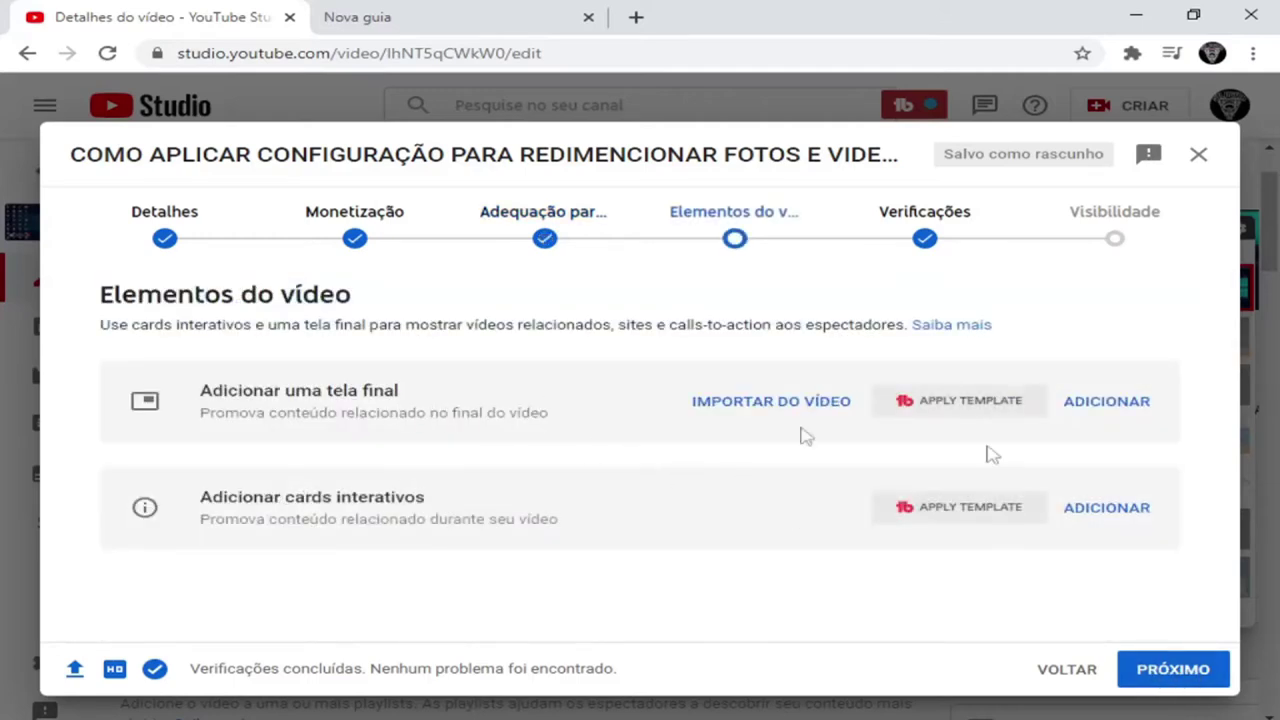
left_click(1106, 401)
left_click(329, 543)
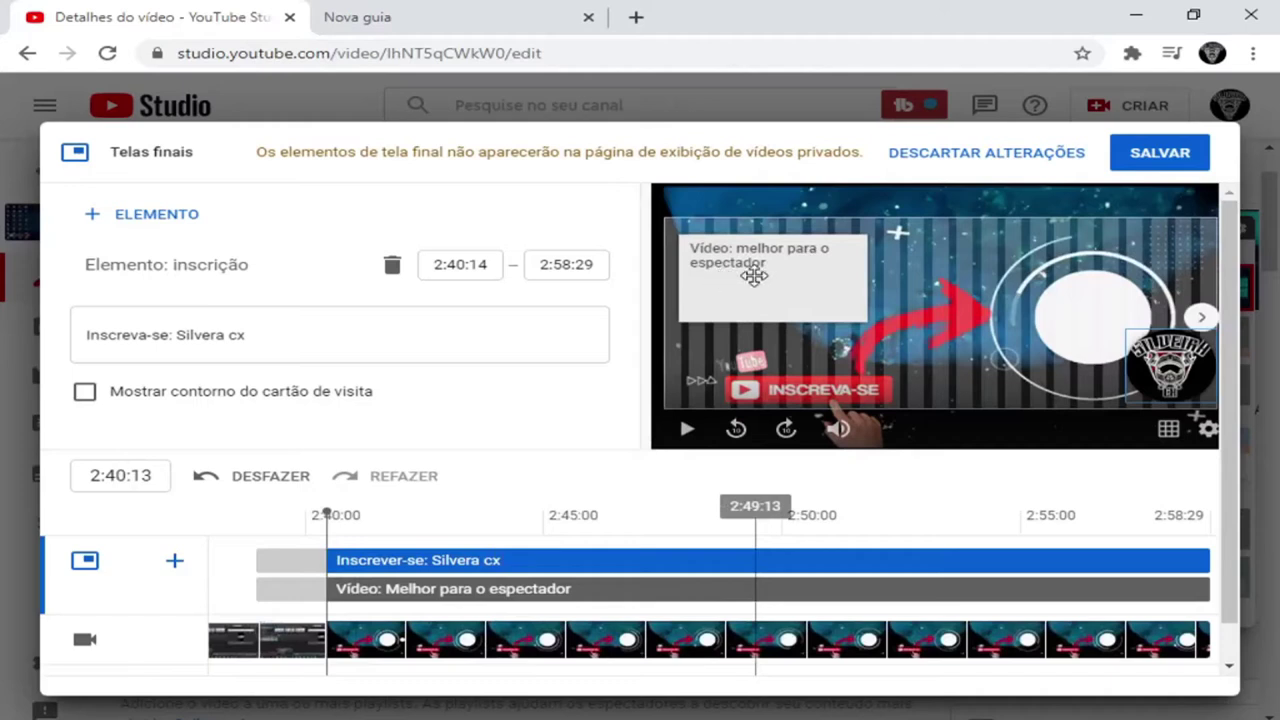
left_click_drag(1180, 388, 1104, 340)
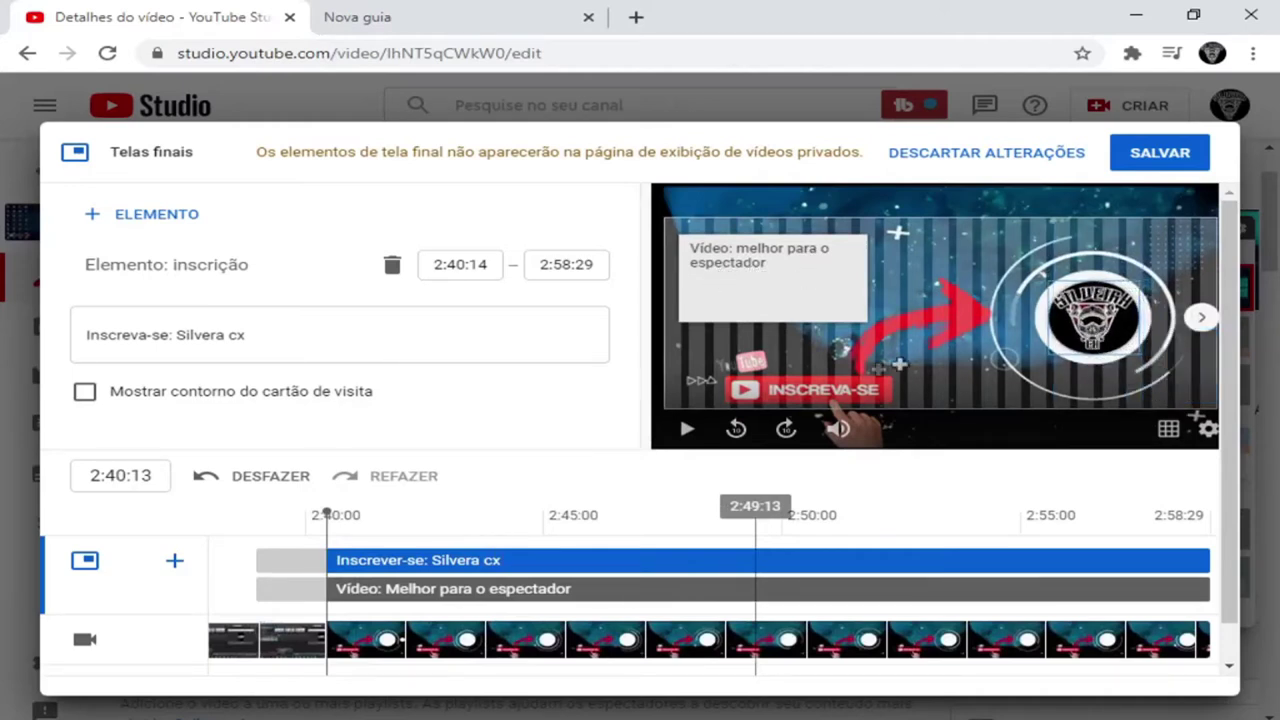
left_click(1165, 148)
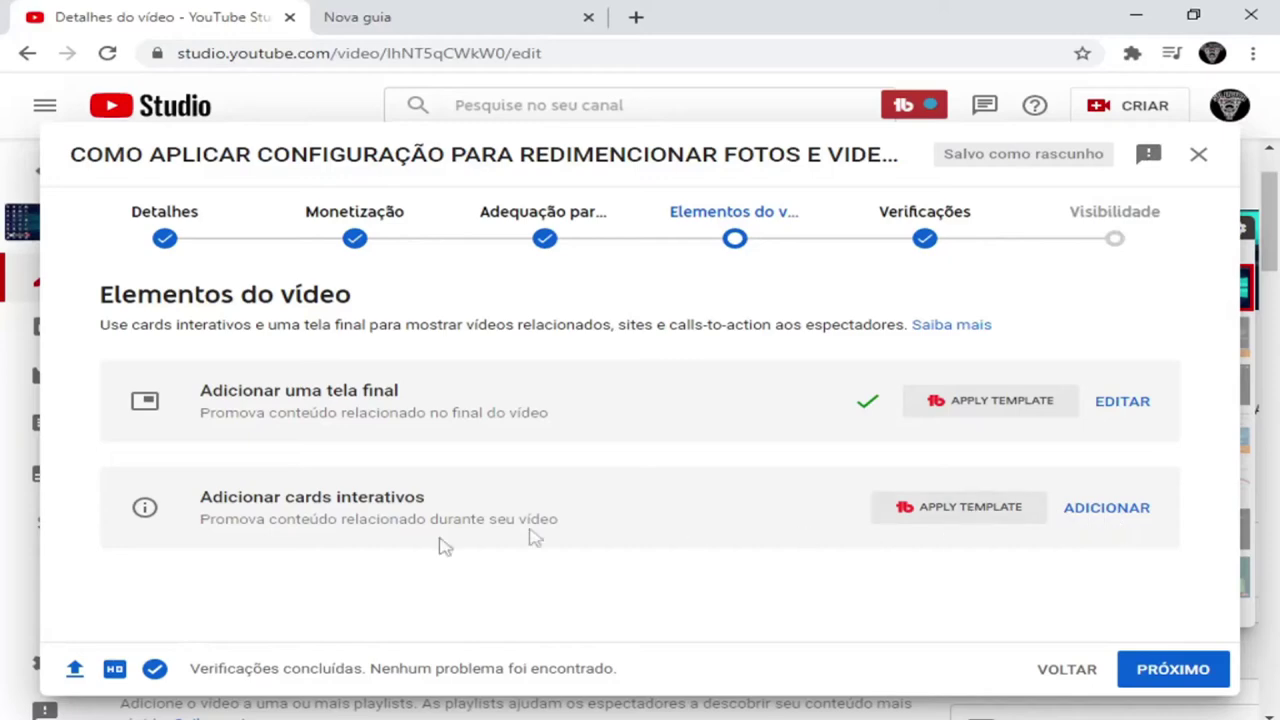
- Add a card at 0:00:00 linking to the Facebook dark theme video with teaser text "SEJA BEM VINDO AO CANAL", and save it
left_click(1110, 510)
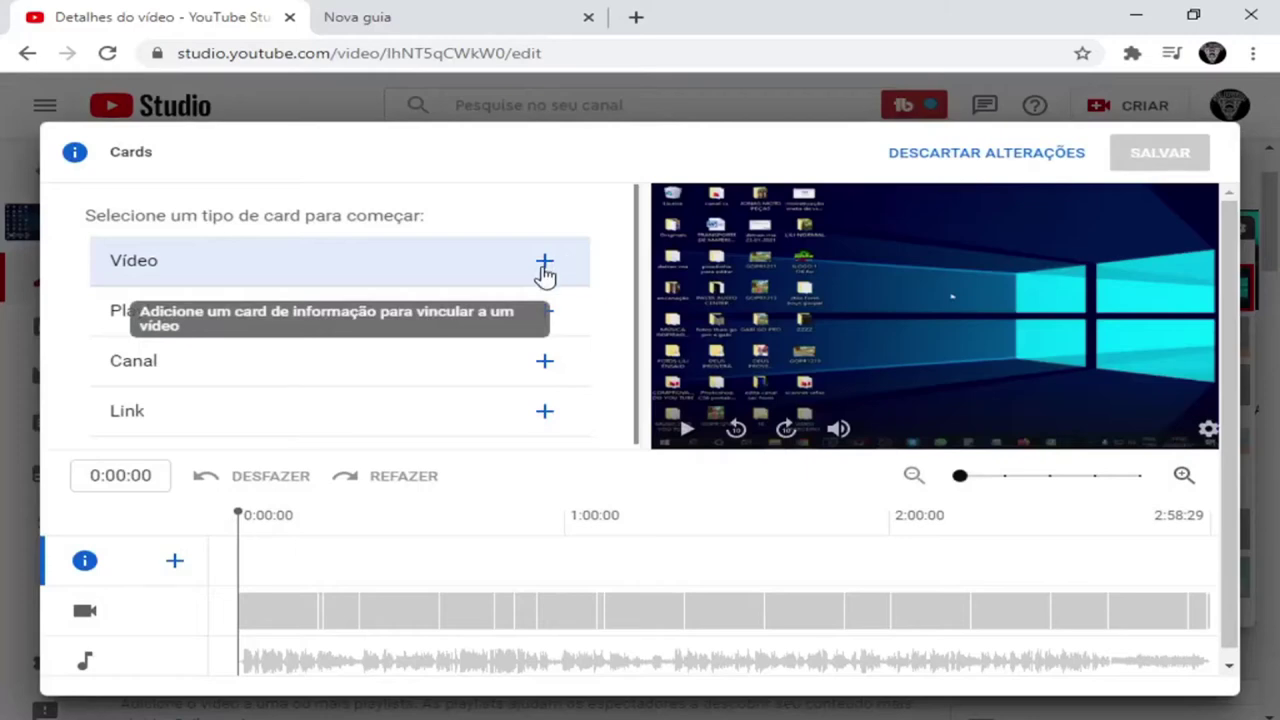
left_click(434, 283)
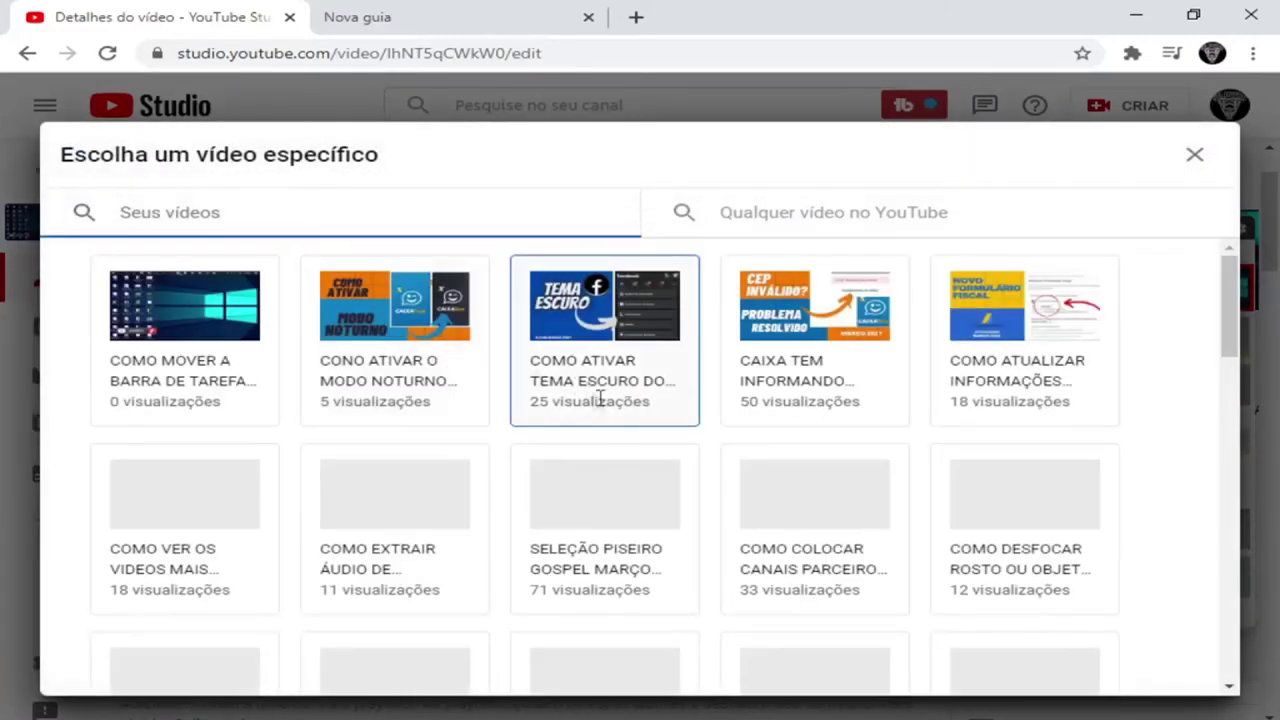
left_click(604, 305)
scroll(371, 406, "down", 2)
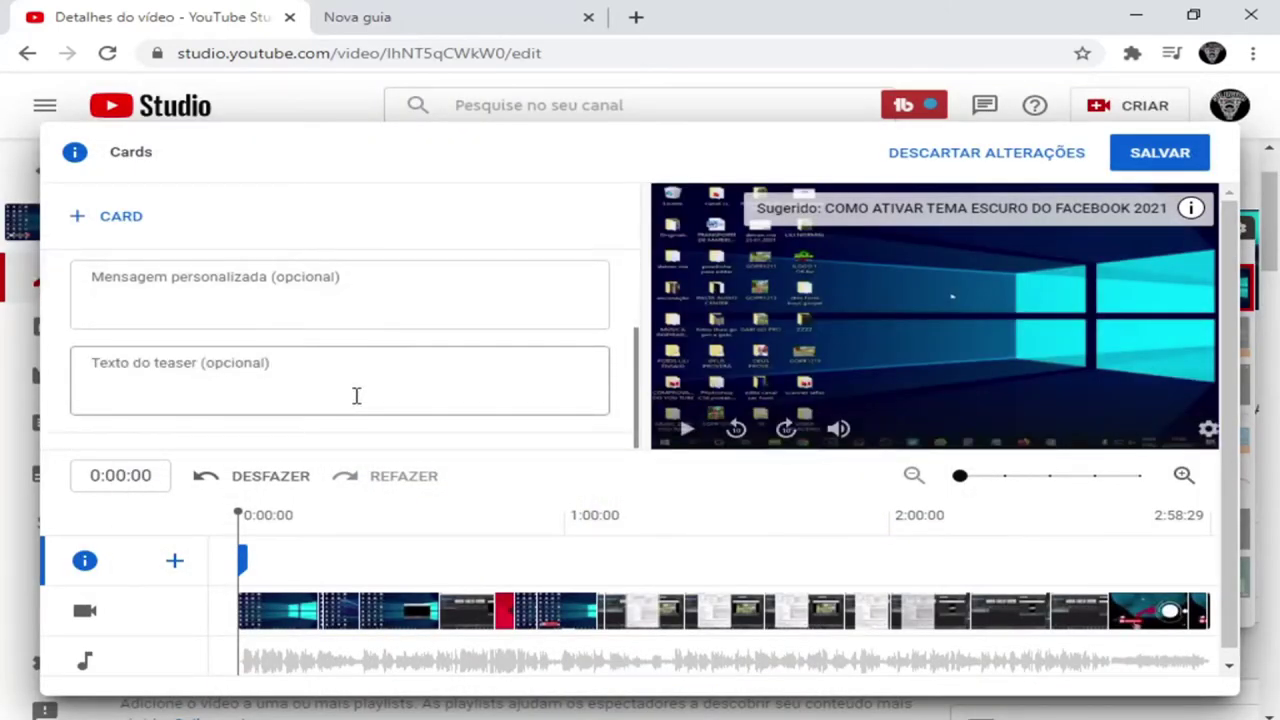
left_click(356, 396)
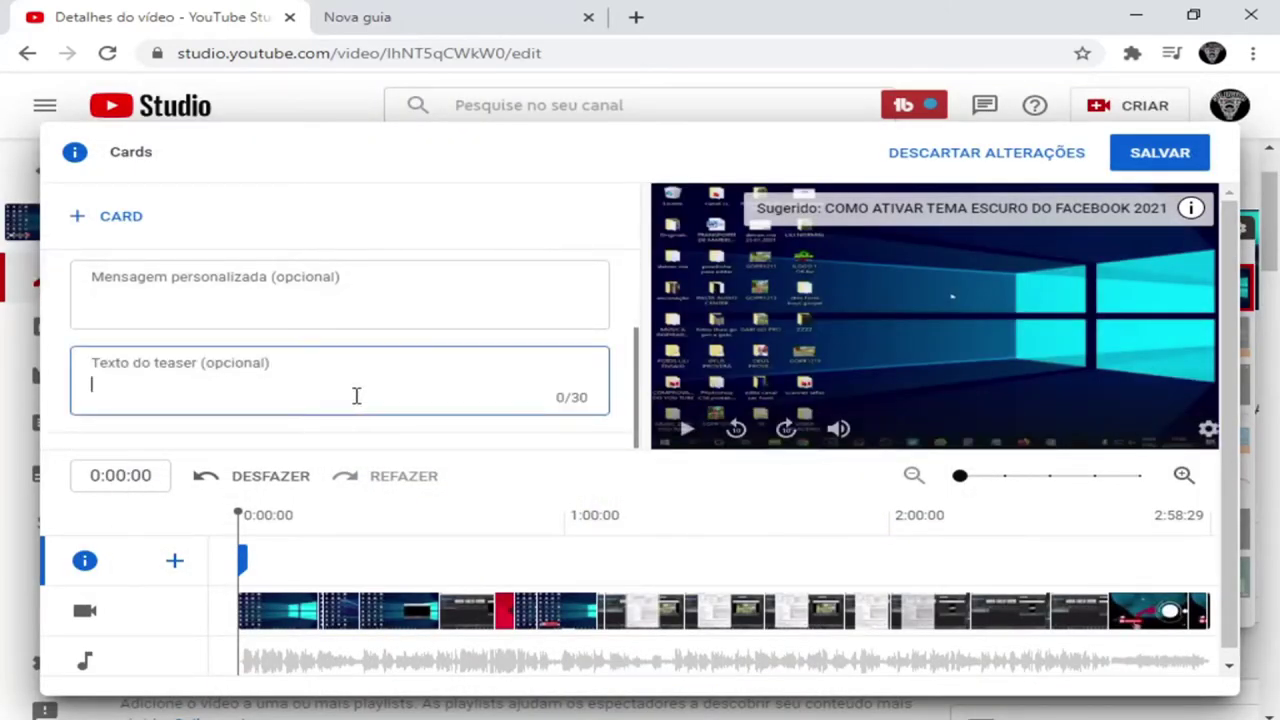
type("SEJA BEM VINDO AO CANAL")
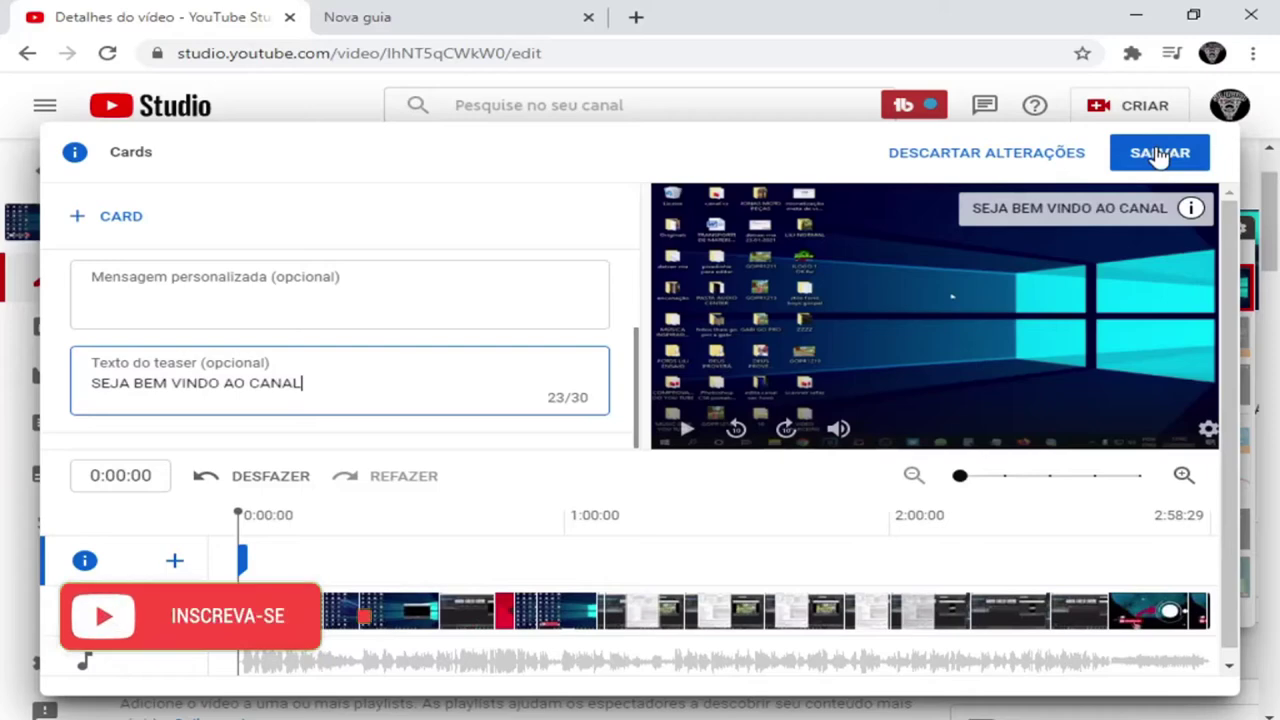
left_click(1160, 155)
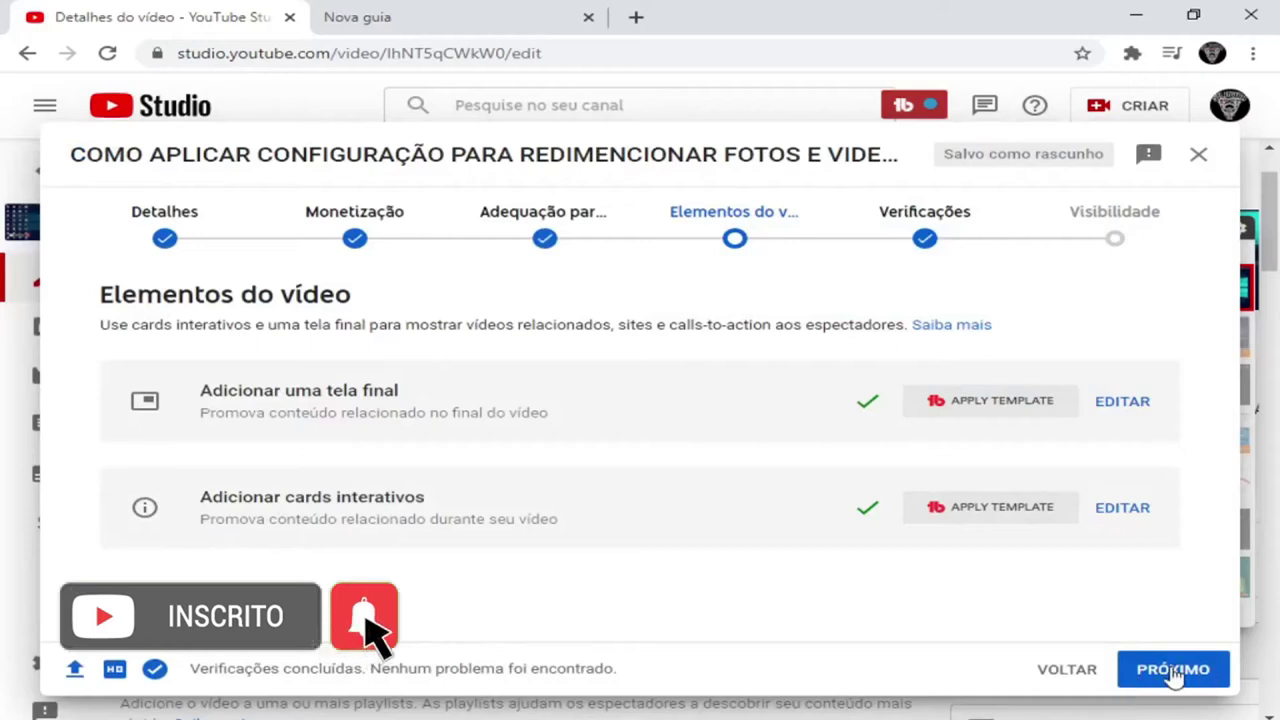
- Review the copyright and ad suitability check results for the video
left_click(1173, 672)
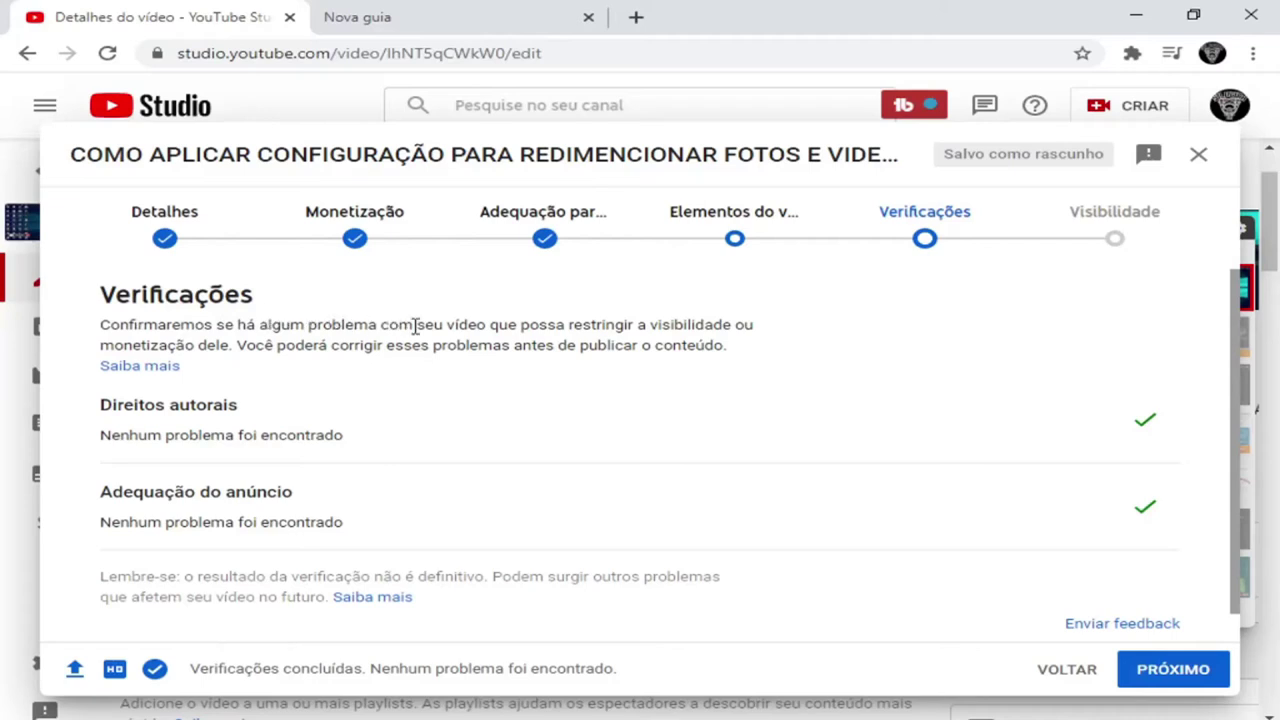
scroll(360, 360, "down", 1)
scroll(300, 410, "up", 1)
left_click(50, 403)
left_click_drag(343, 522, 100, 522)
left_click(80, 523)
scroll(860, 476, "down", 1)
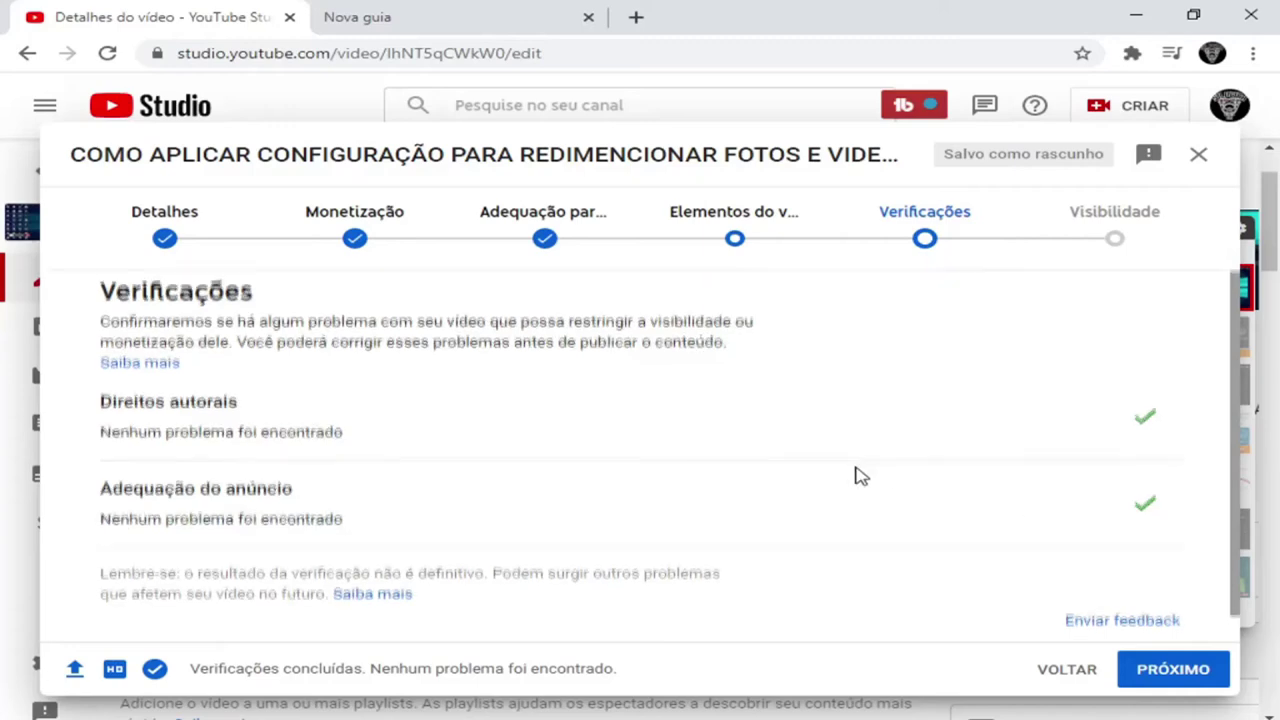
left_click(1168, 678)
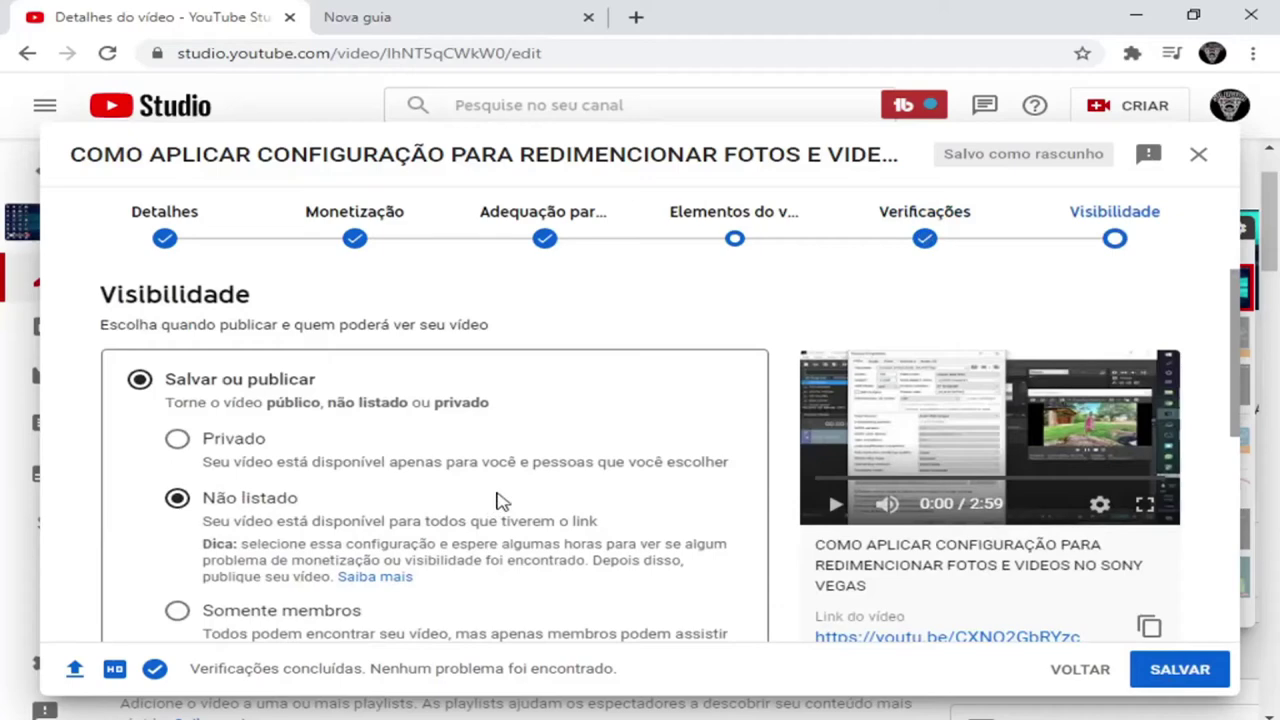
left_click(910, 226)
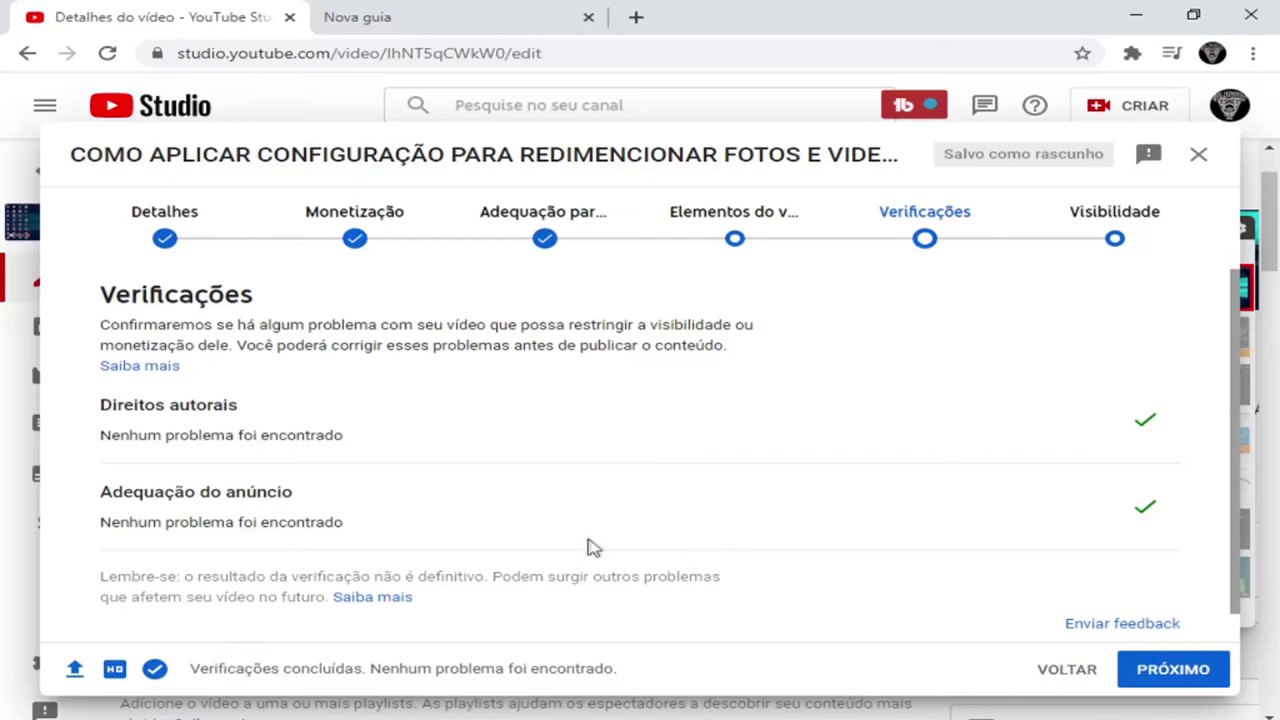
- Set the video's visibility to Não listado and save the video
left_click(1173, 678)
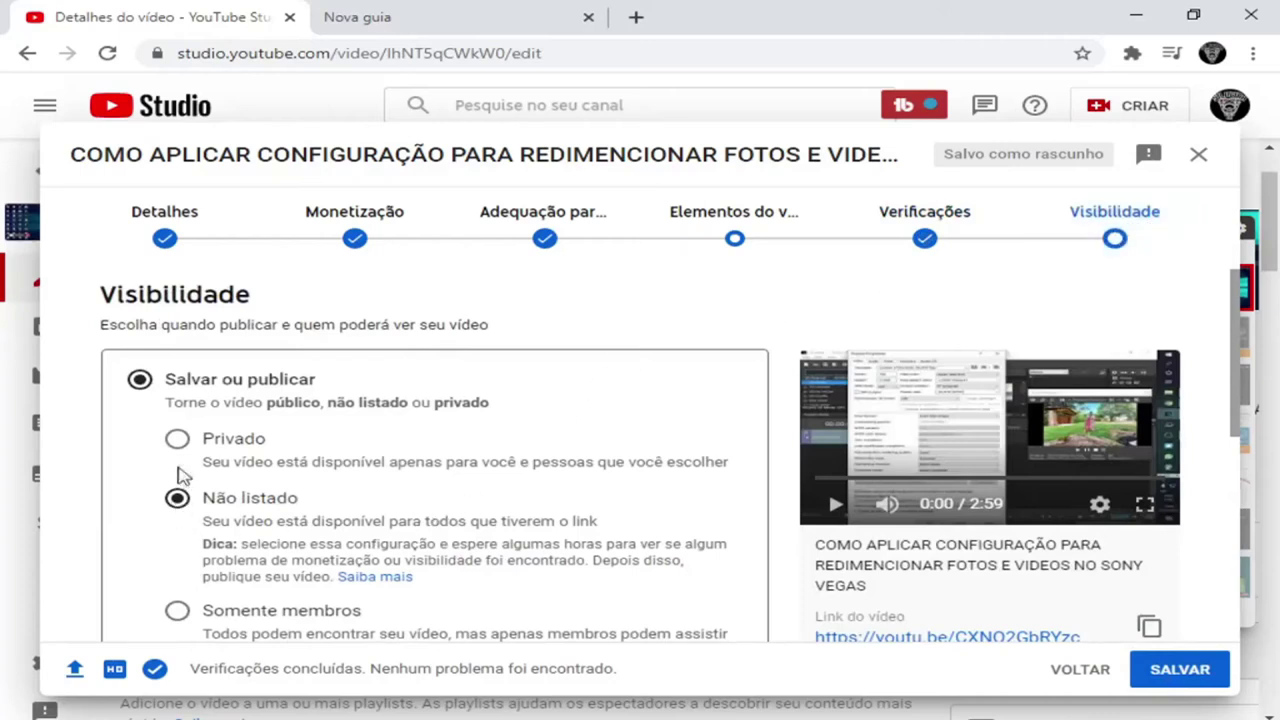
left_click(180, 444)
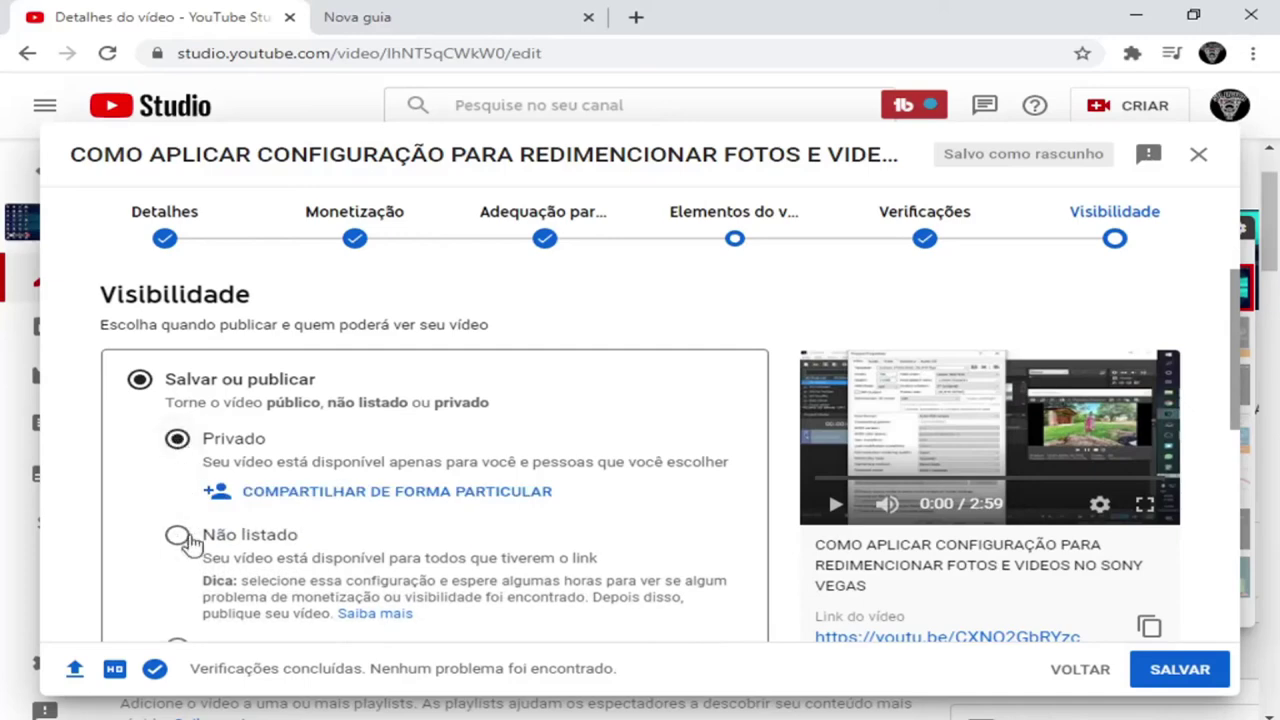
left_click(177, 538)
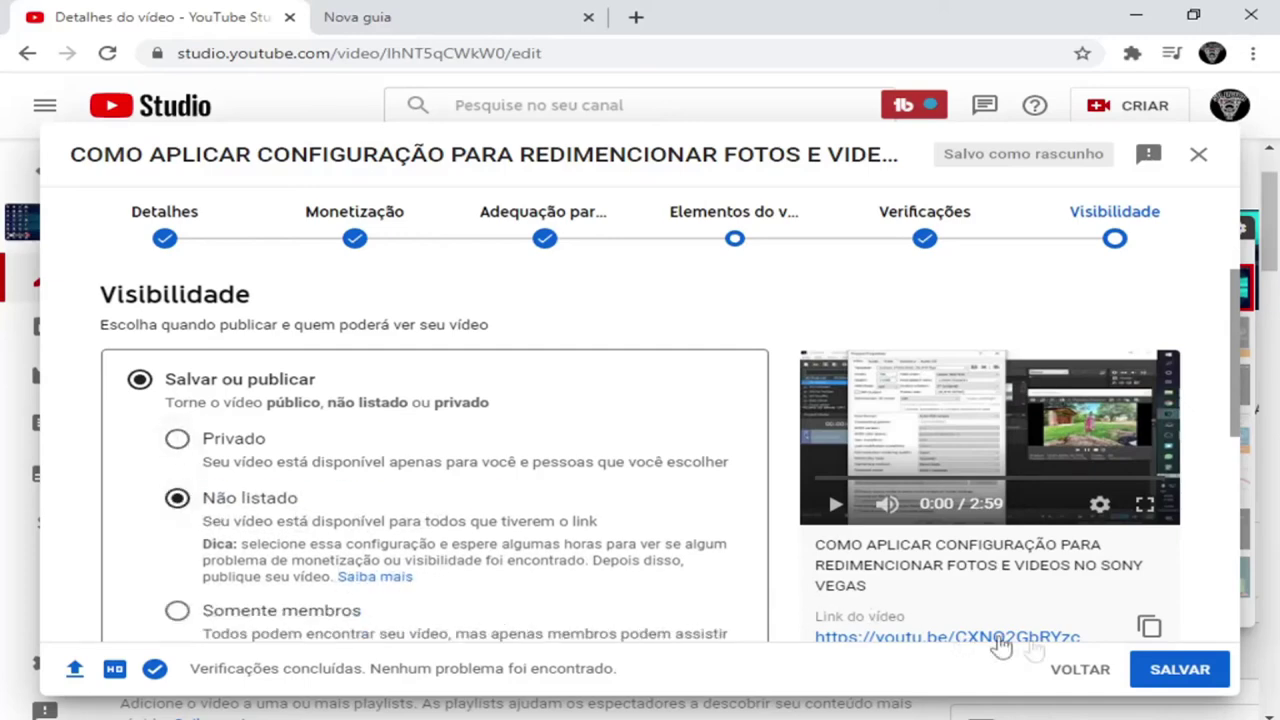
left_click(1168, 672)
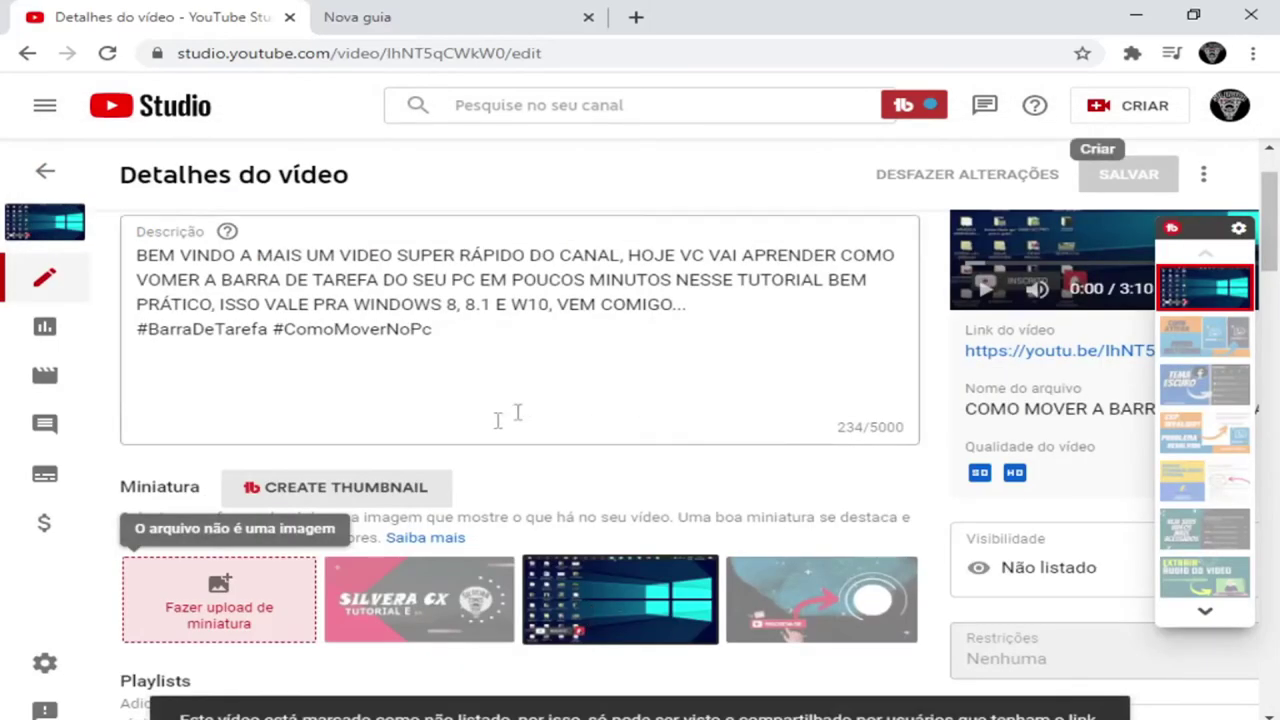
- Leave the other video's details page and return to the channel's content list
scroll(688, 477, "down", 1)
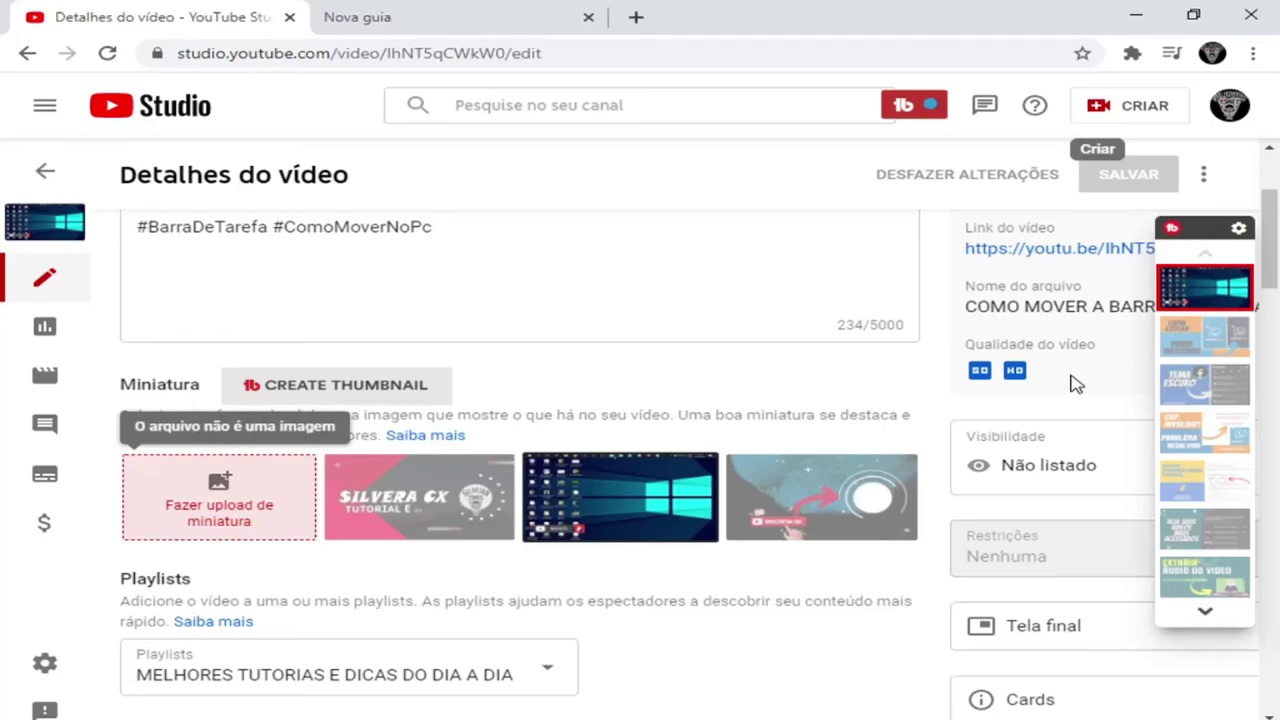
scroll(510, 652, "down", 3)
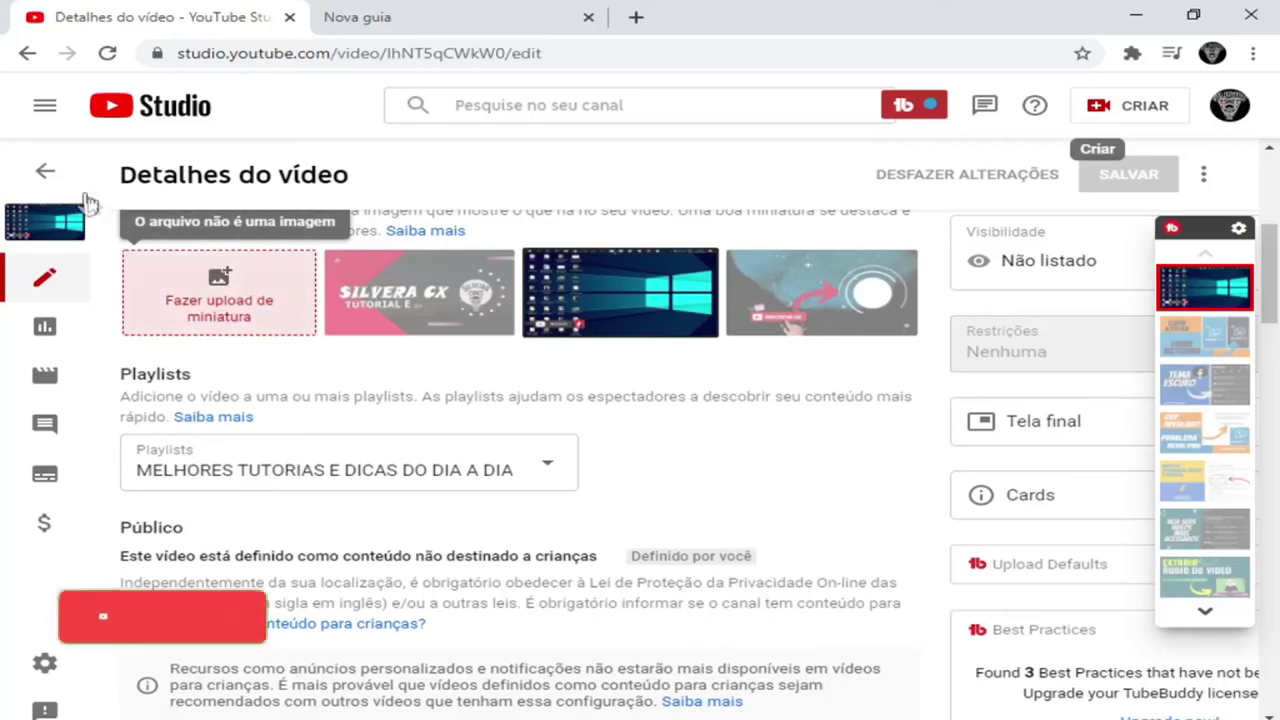
left_click(50, 178)
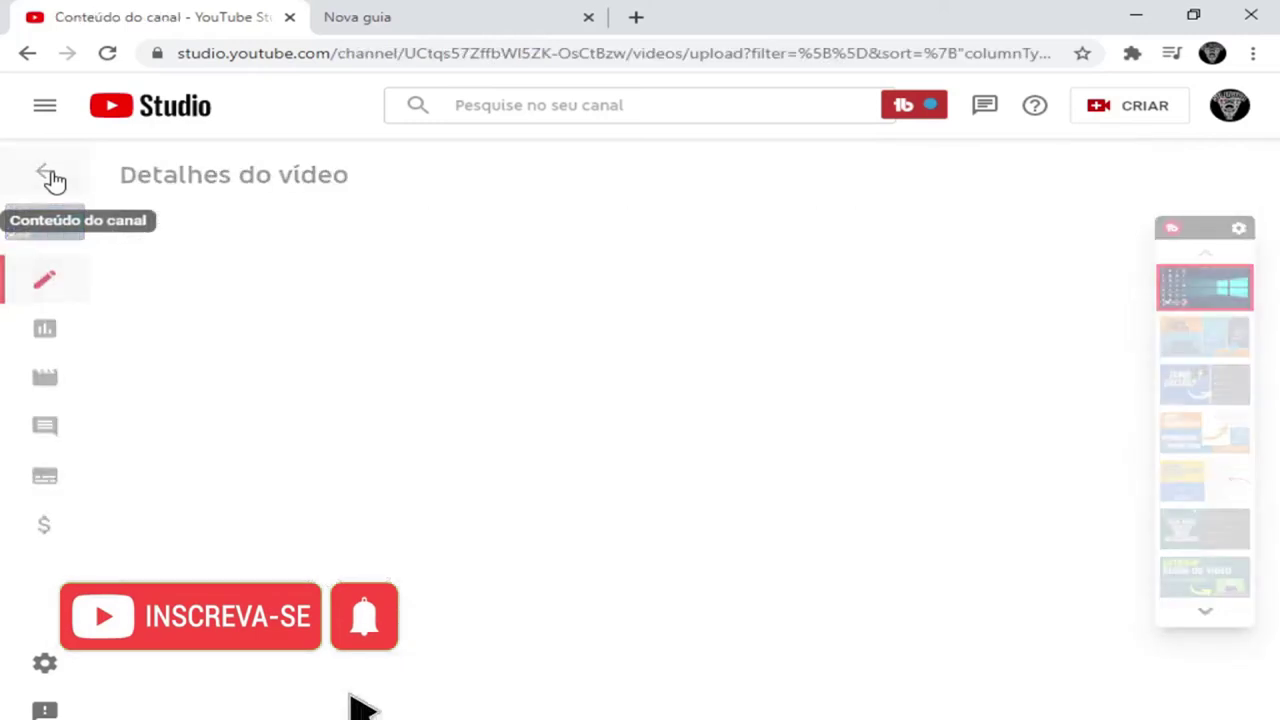